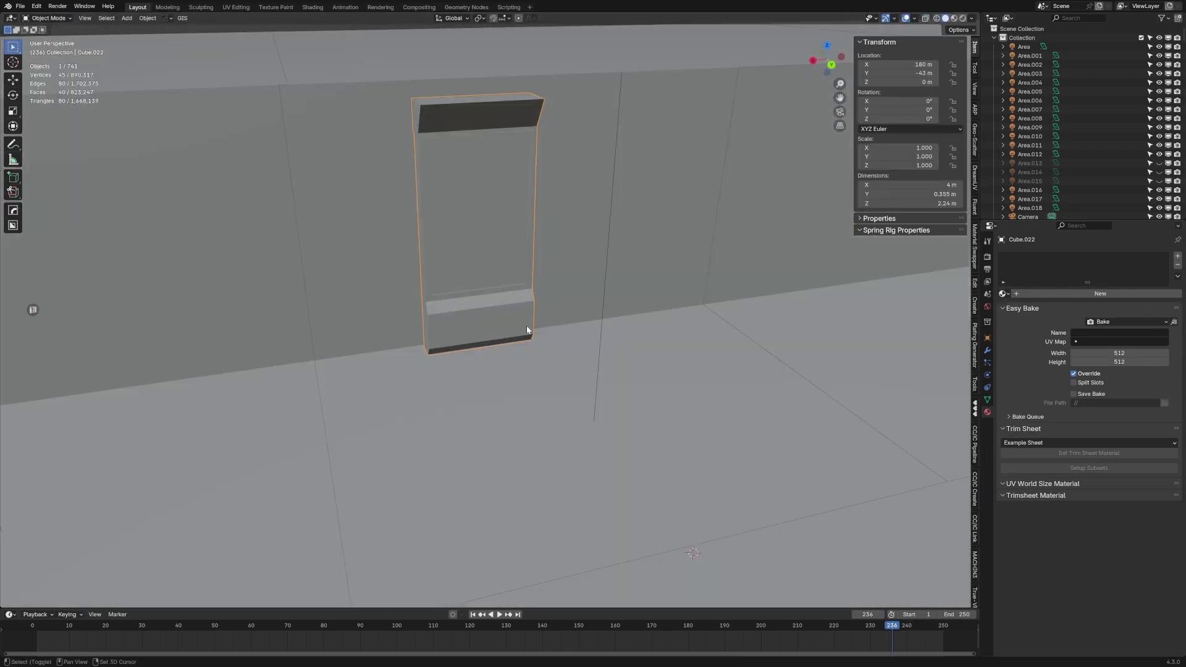
- Generate 'a vending machine' images in Midjourney, then open and upscale the third result
type("a vending machine")
key("Return")
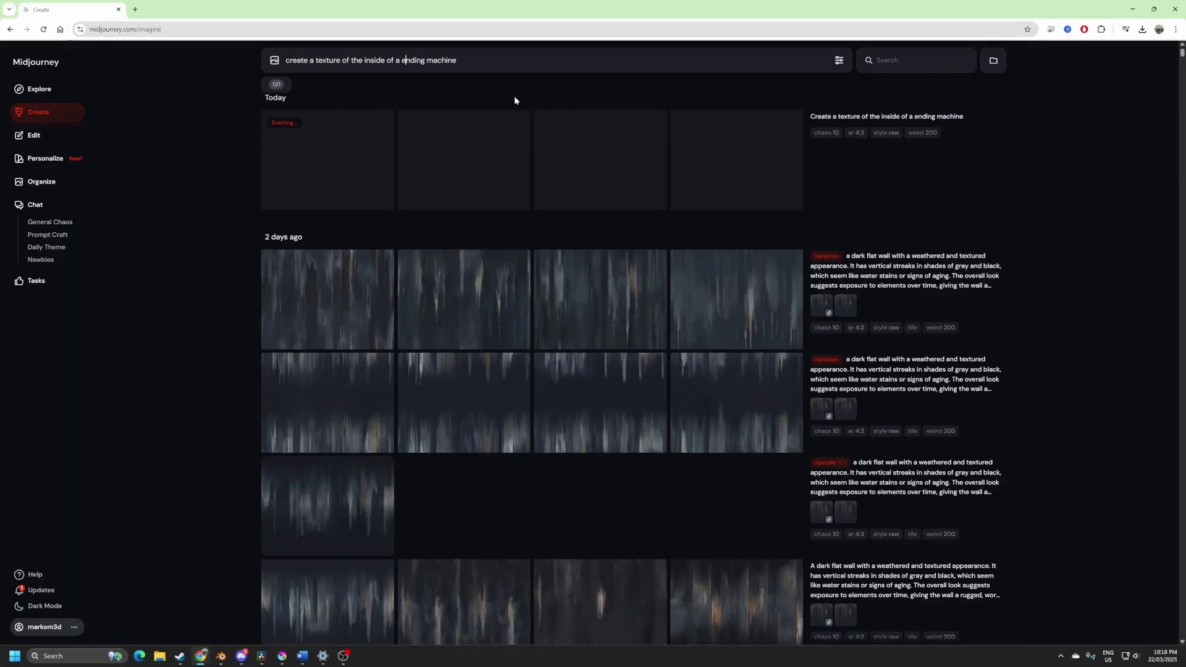
left_click(566, 180)
left_click(1026, 602)
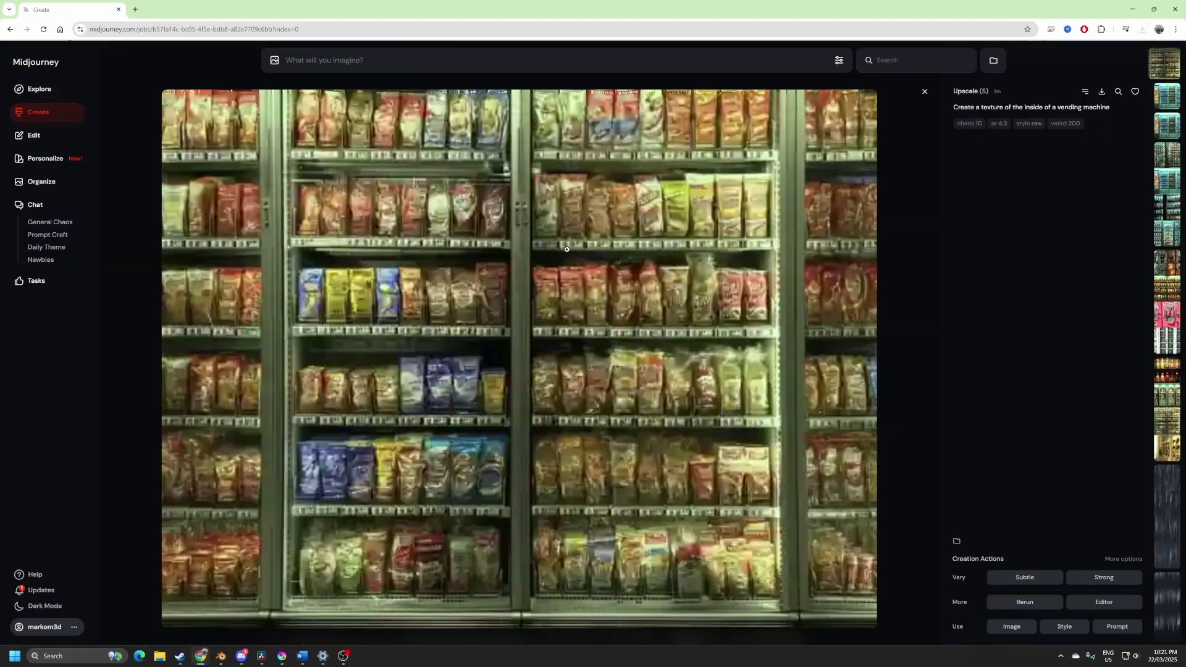
left_click(199, 659)
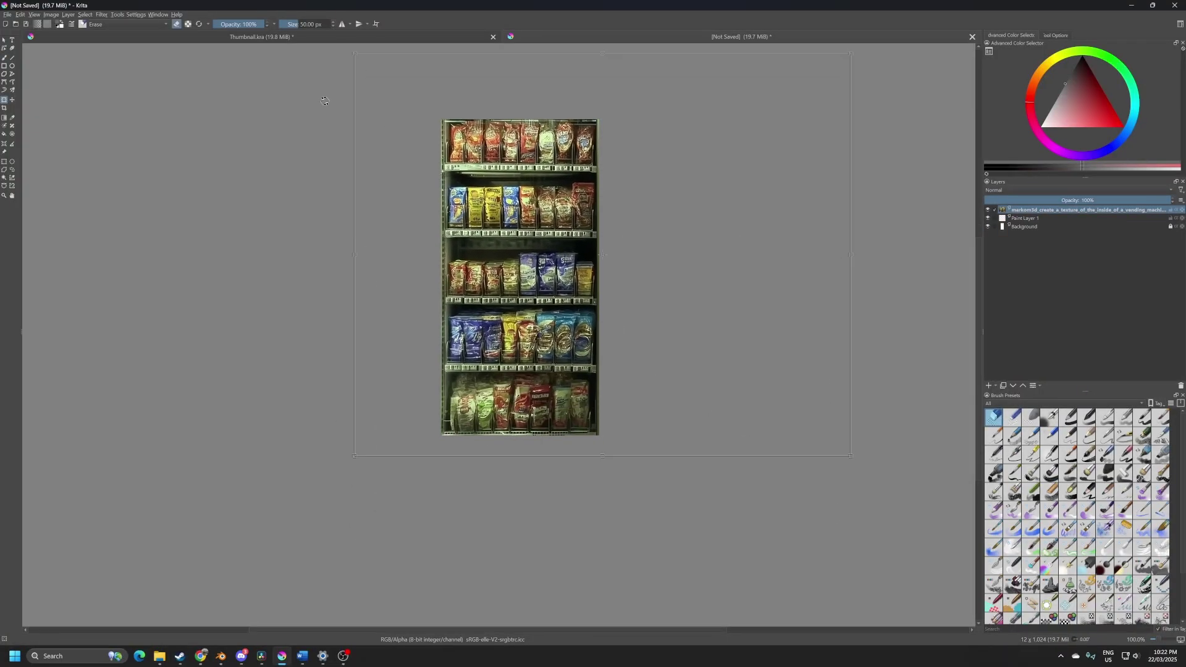
- Export the cropped shelf image as T_Vending_03.png and confirm the PNG options
key("ctrl+shift+e")
key("Return")
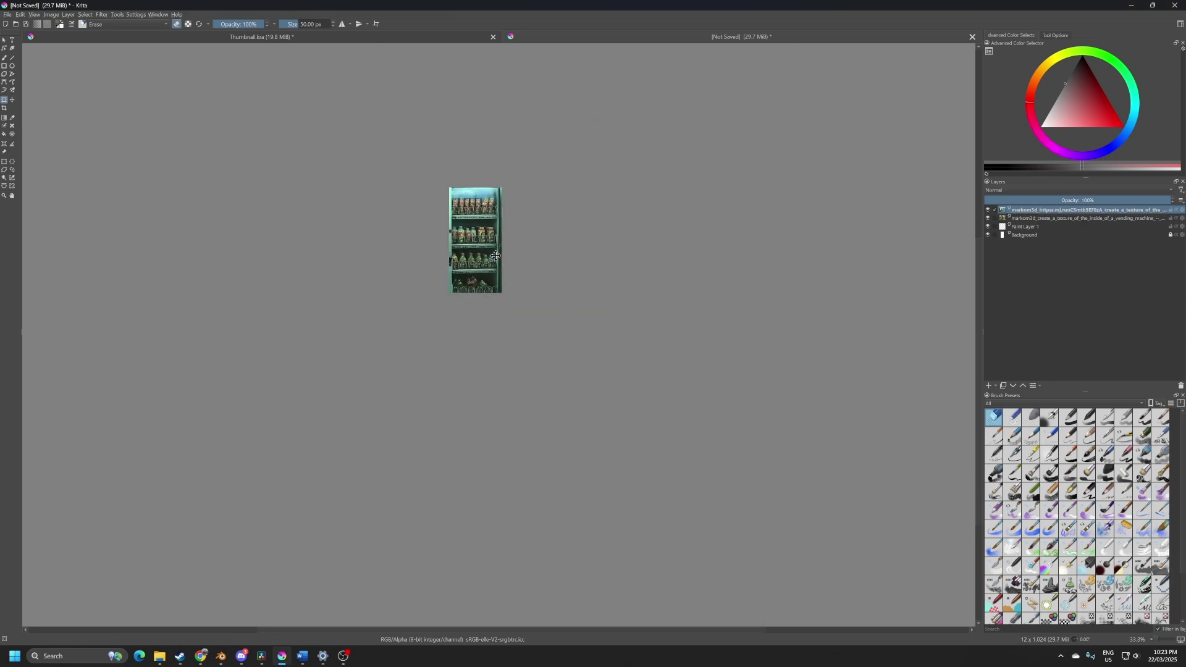
key("1")
left_click(535, 334)
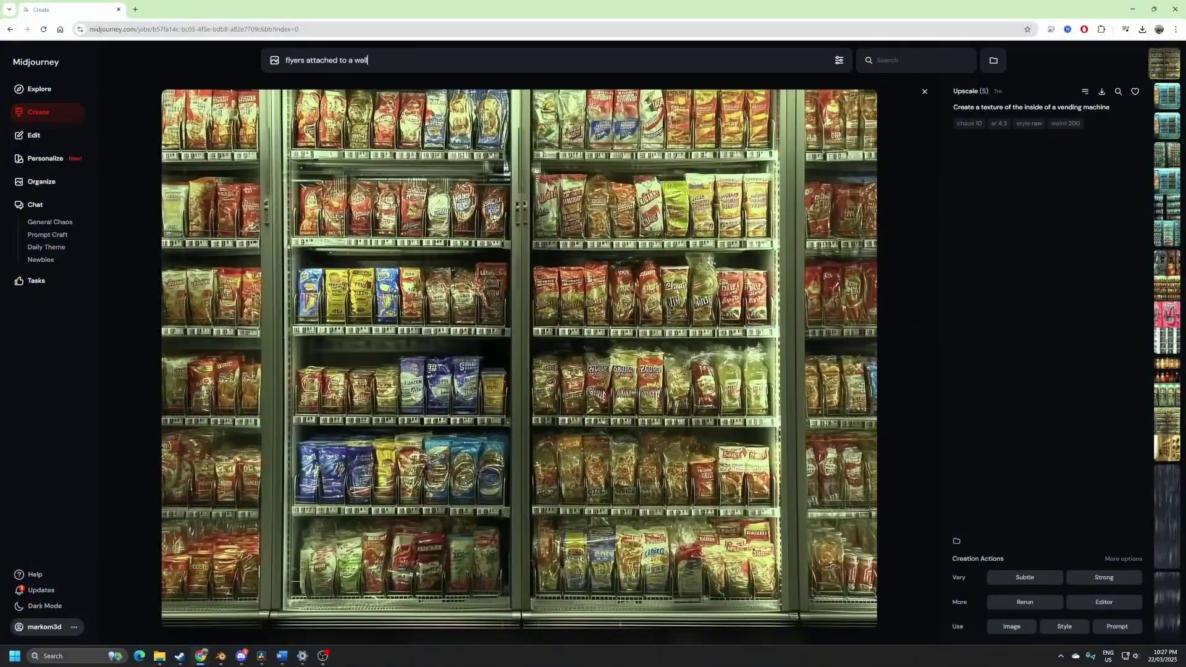
- Submit flyer-wall prompts, then rewrite the ending to request randomized flyers and posters for a game texture
key("Return")
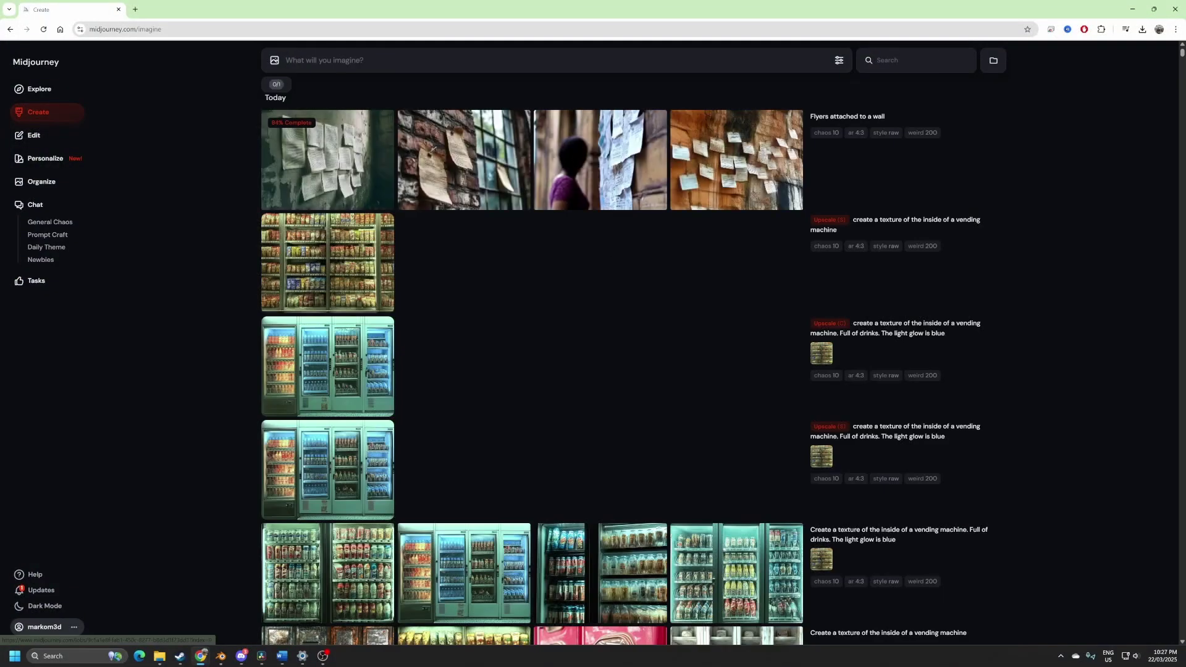
key("Return")
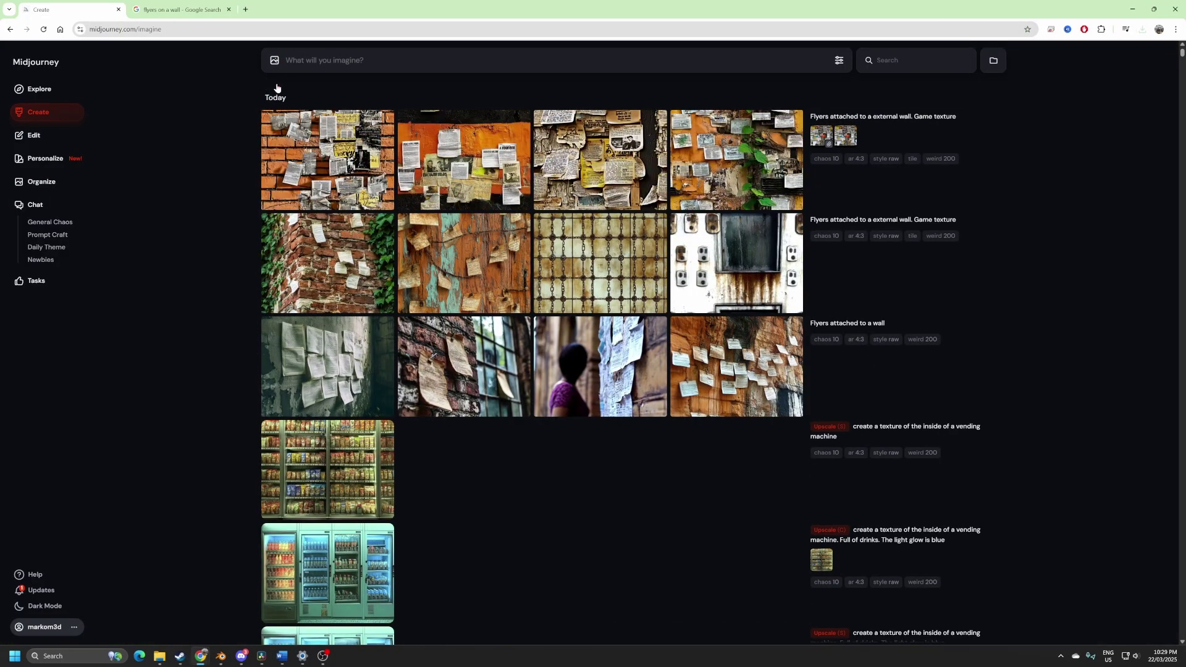
key("ctrl+Delete")
key("End")
key("ctrl+BackSpace")
key("ctrl+BackSpace")
type(".This will be used as a game textu")
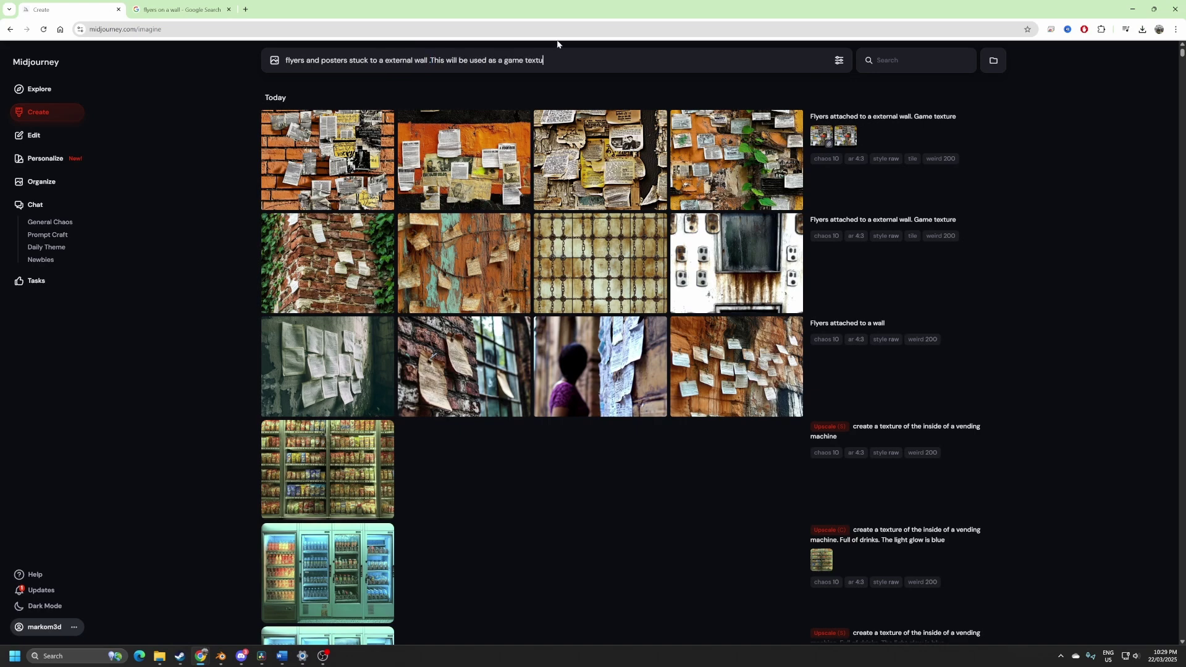
type("re so please randomize the flyers and posters. the image will be straight on in a or")
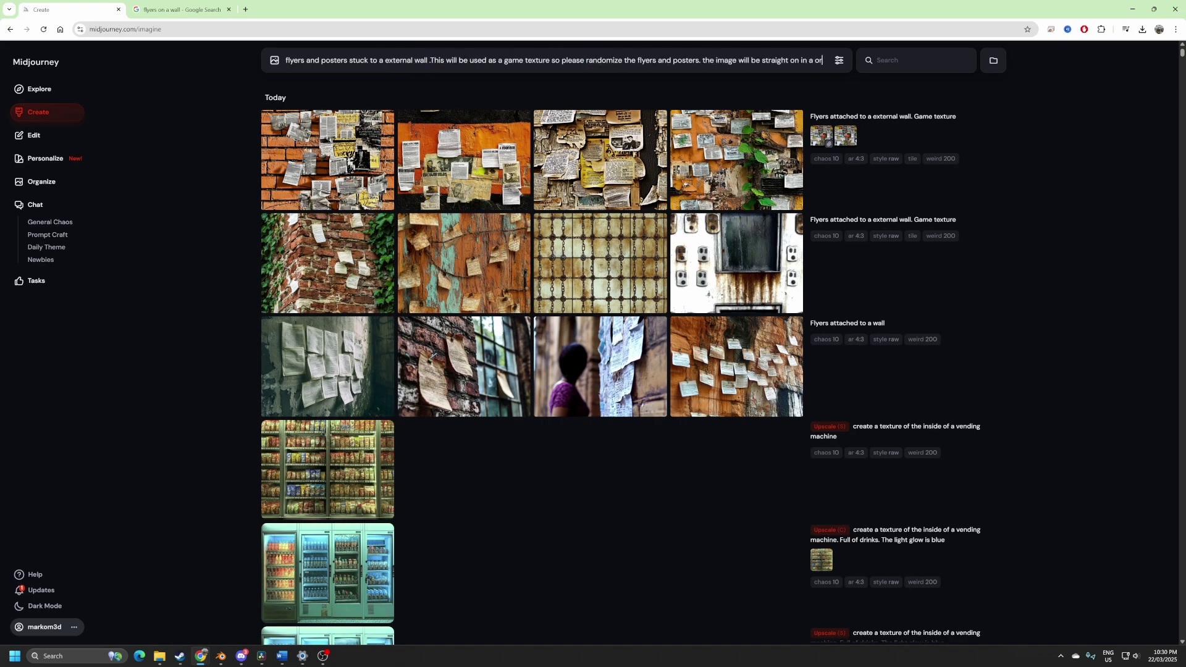
type("thographic view. This is for a game texture")
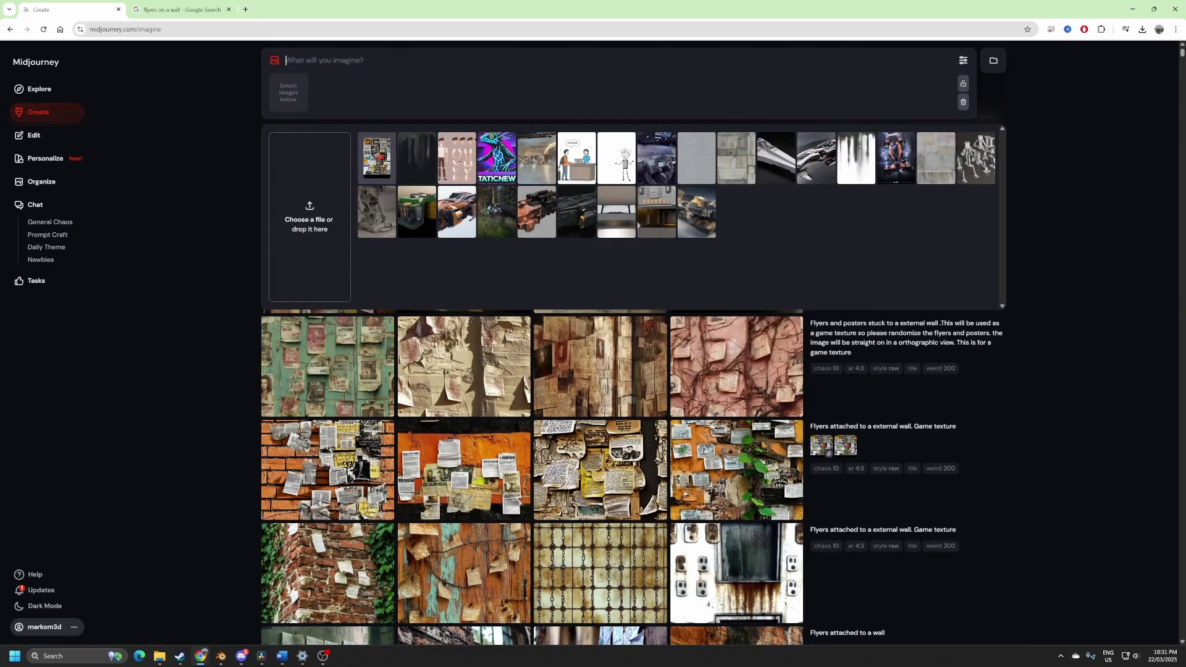
- Review the second result and resubmit the prompt asking for no wall showing
left_click(436, 340)
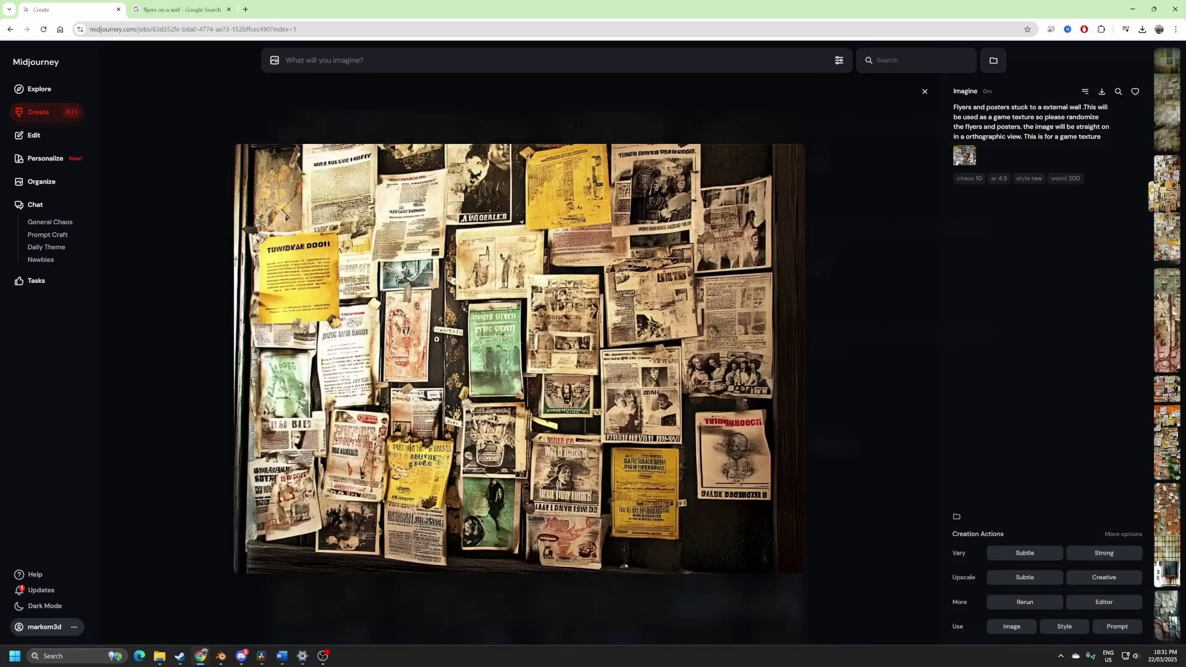
left_click(508, 90)
type("le wall. There is to be no wall showing .This will be used as a game texture so please randomize the flyers and")
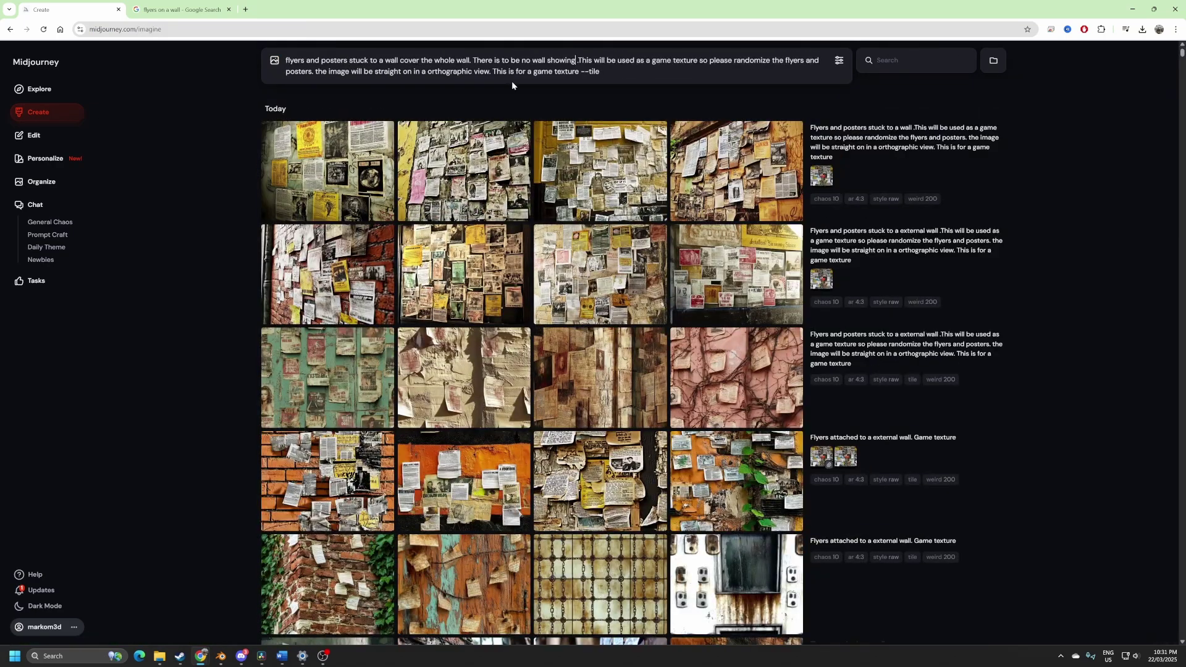
key("Return")
type("glass window")
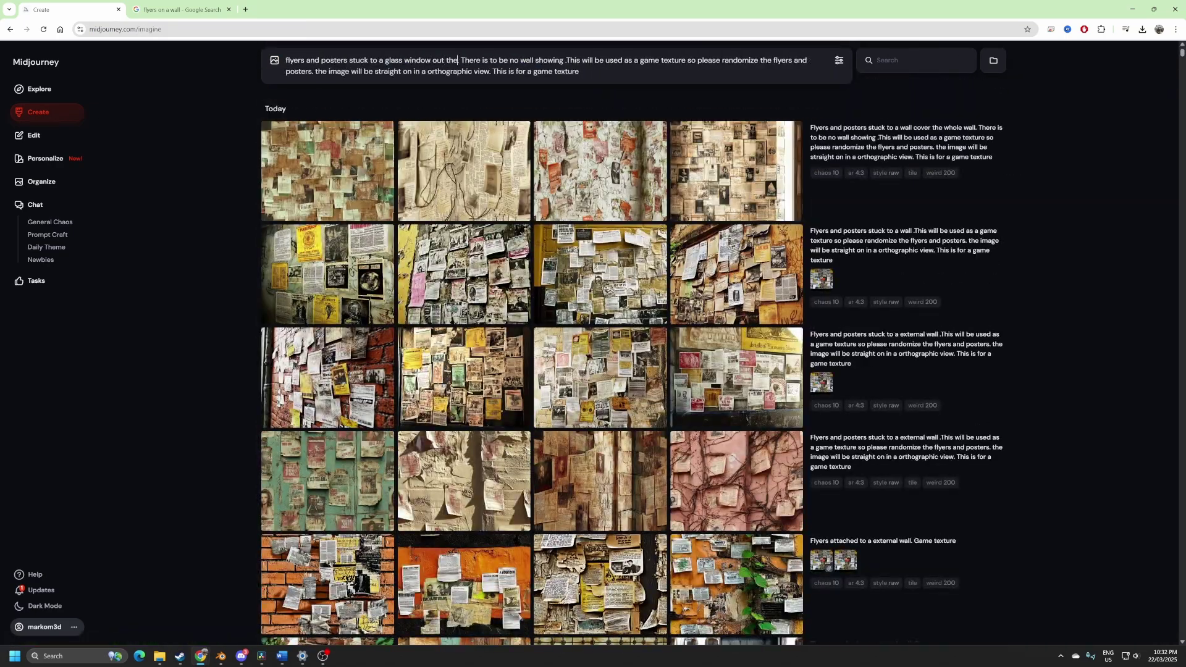
left_click(39, 89)
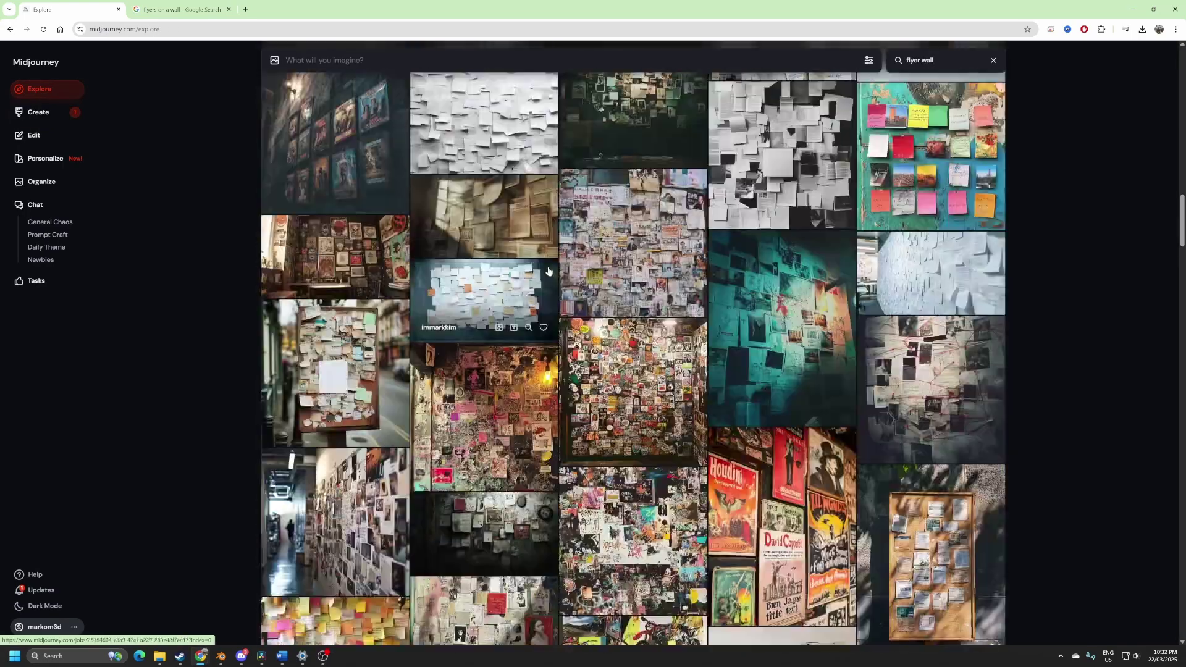
- Submit a new job reusing a community flyer-wall image's prompt and the image as reference
left_click(339, 233)
left_click(1116, 627)
left_click(1011, 626)
key("Return")
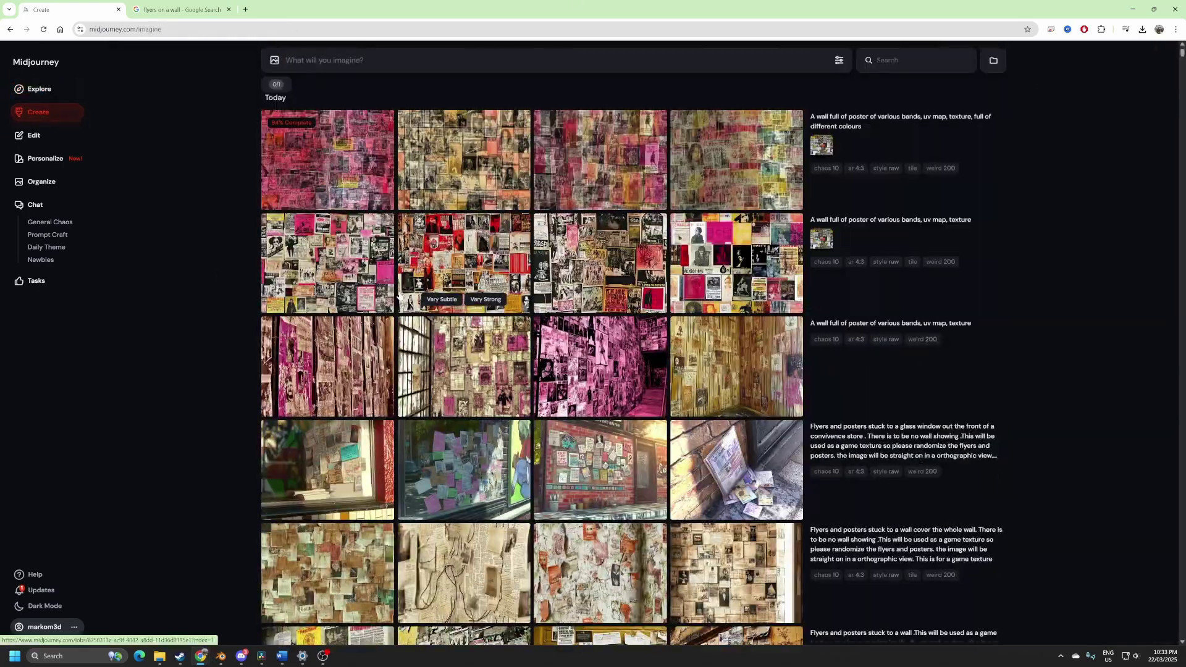
- Rerun with a blue-and-orange band poster prompt and open the third result
left_click(464, 160)
type("e")
key("Return")
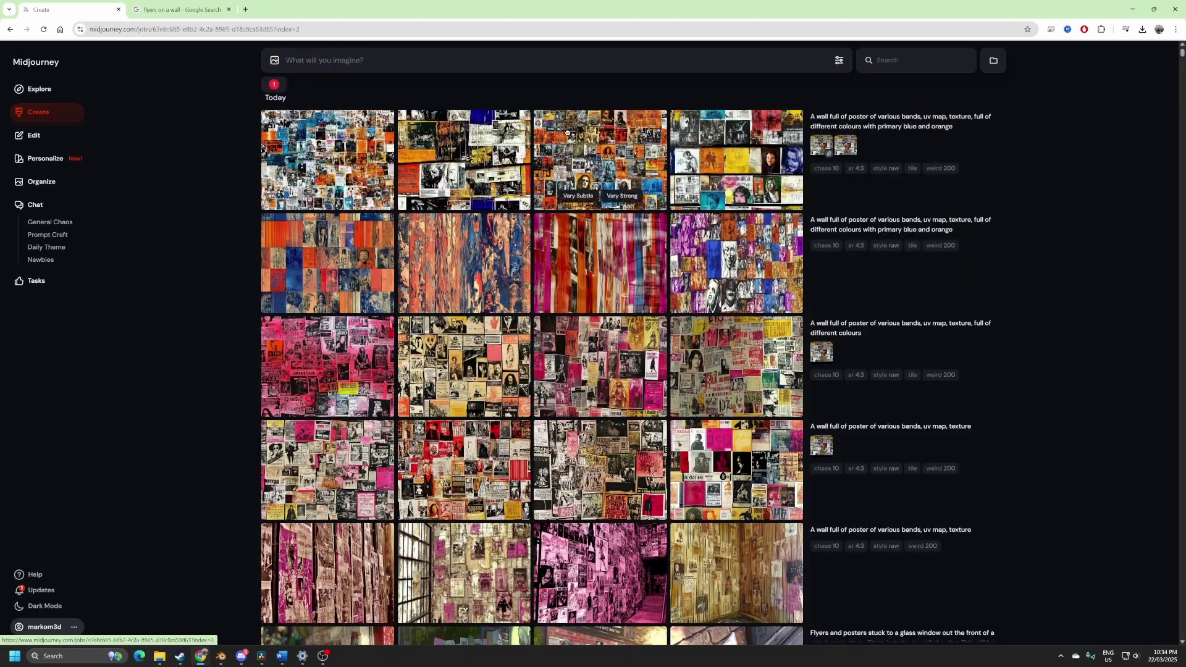
left_click(567, 132)
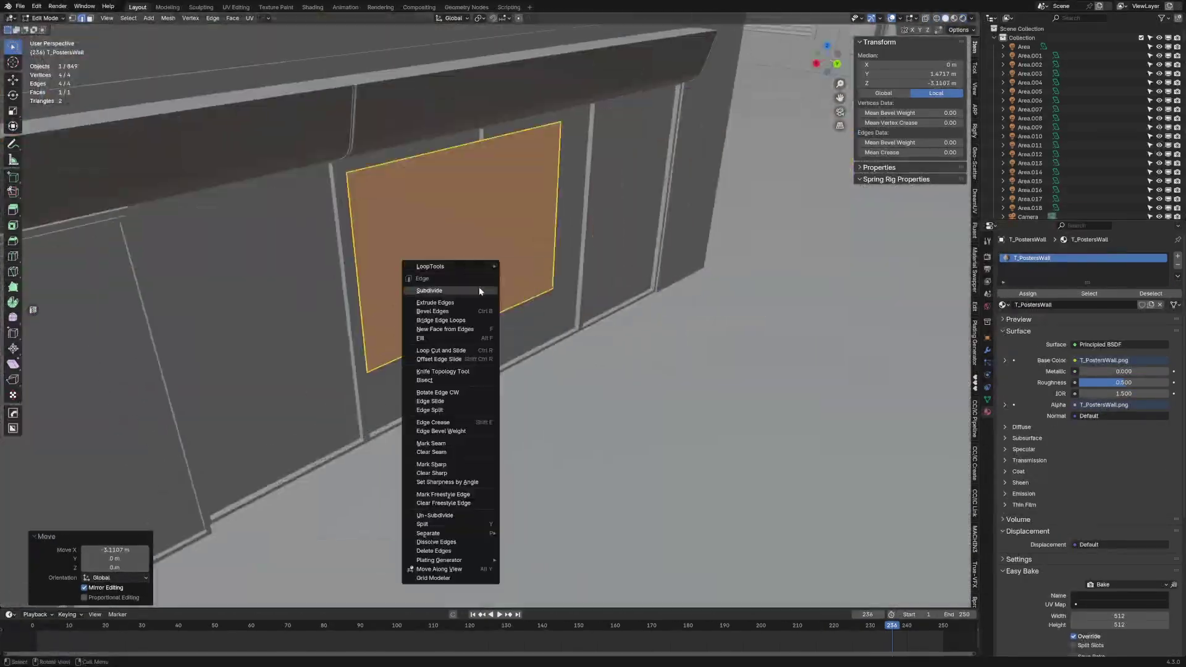
- Subdivide the T_PostersWall poster plane into a grid
left_click(479, 291)
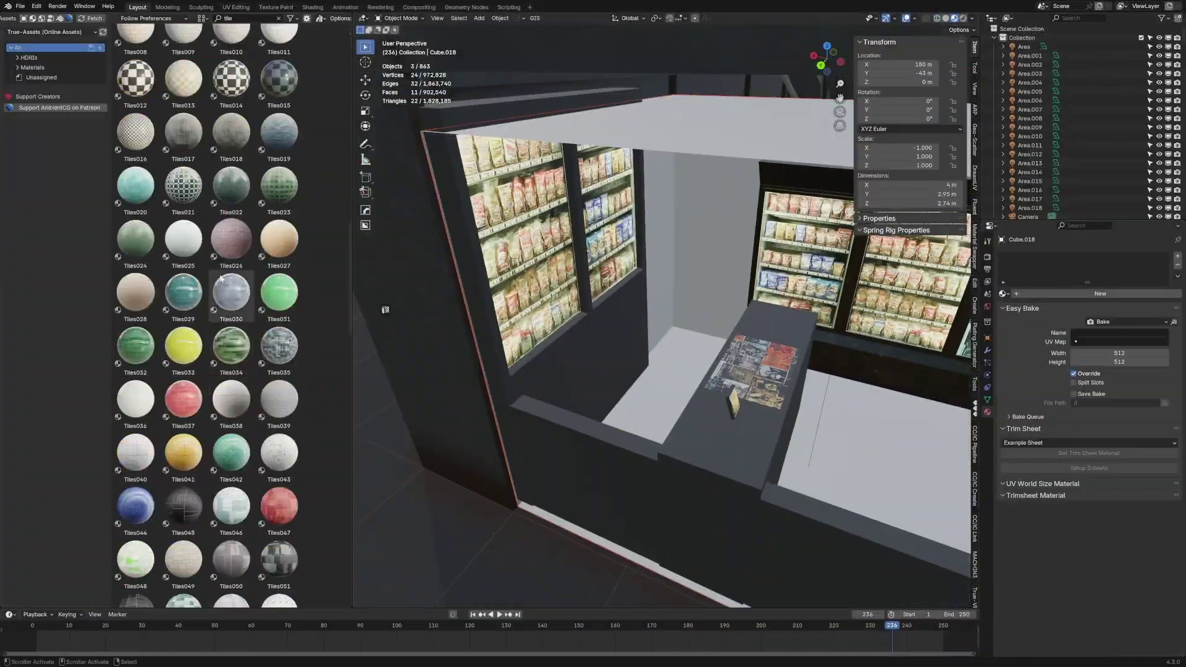
- Drag the Tiles009 library material onto floor object Cube.018, replacing M_FloorTiles
scroll(221, 279, "down", 5)
left_click(184, 283)
scroll(211, 420, "down", 1)
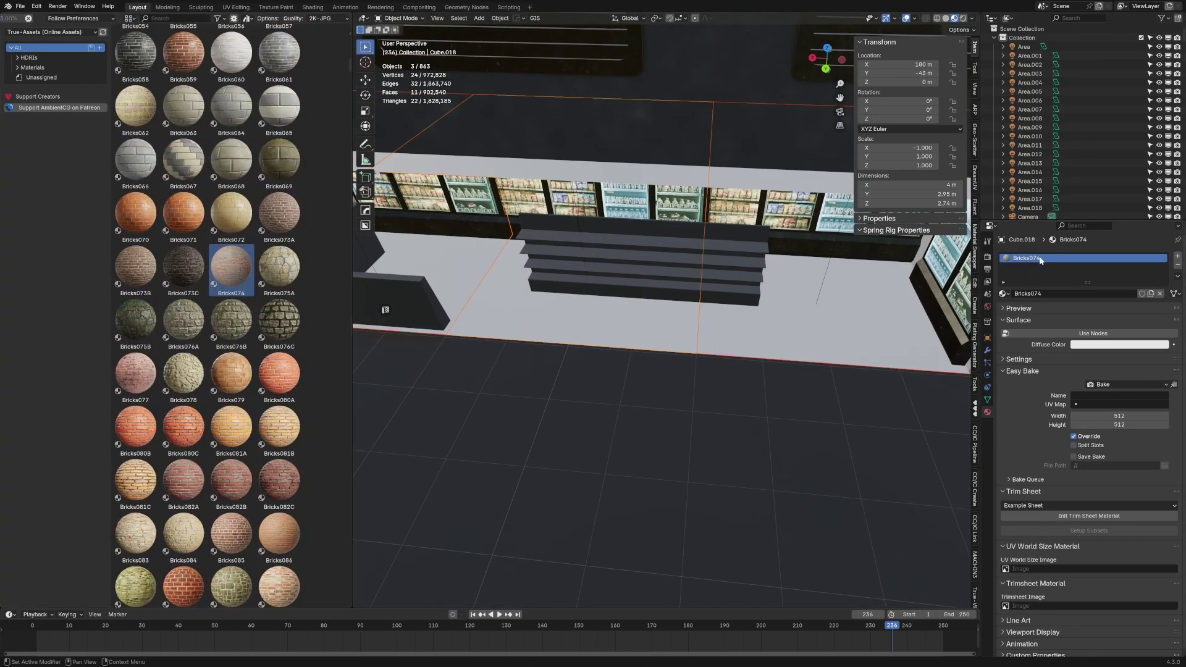
left_click_drag(279, 108, 1050, 264)
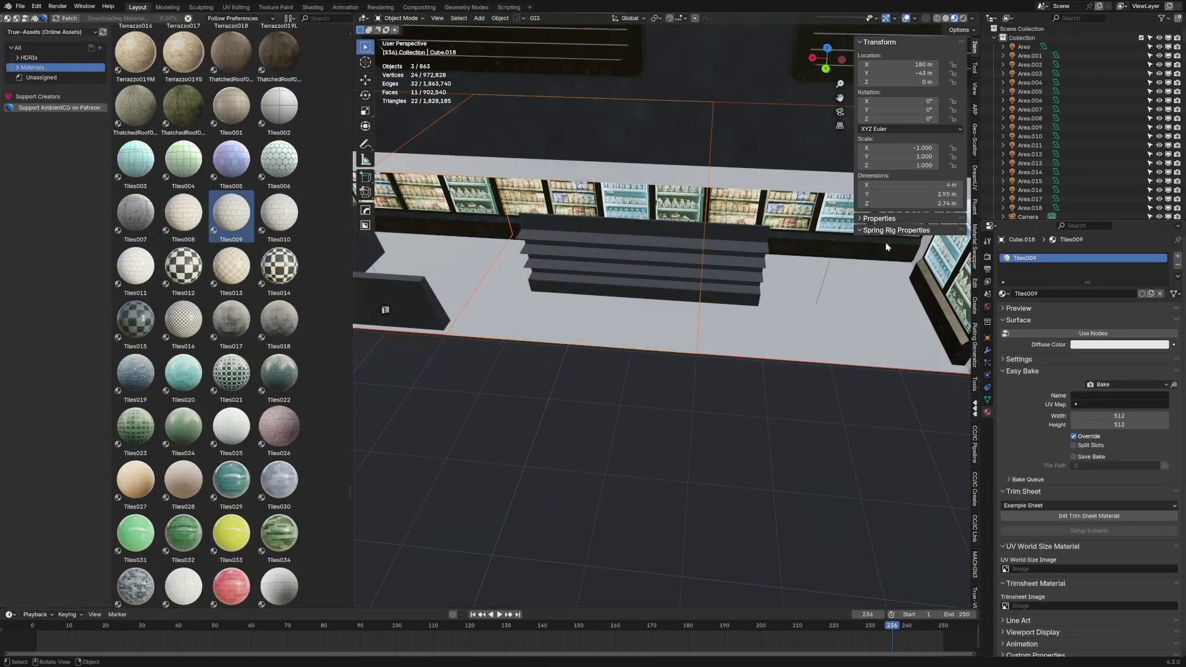